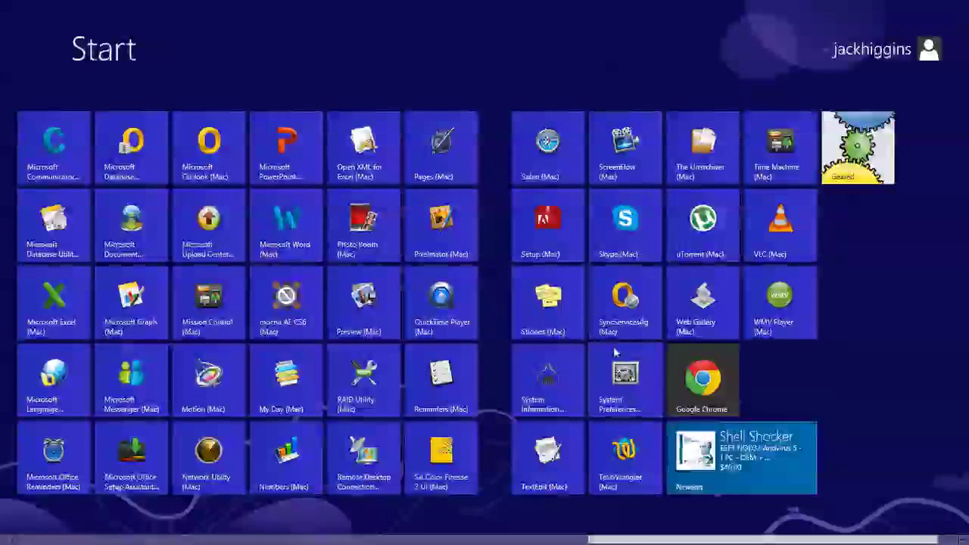
Step: Look through all the app tiles on the Start screen, from the first group to the last
{"action": "left_click_drag", "start_coordinate": [795, 539], "coordinate": [113, 492]}
{"action": "scroll", "coordinate": [271, 524], "scroll_direction": "down", "scroll_amount": 5}
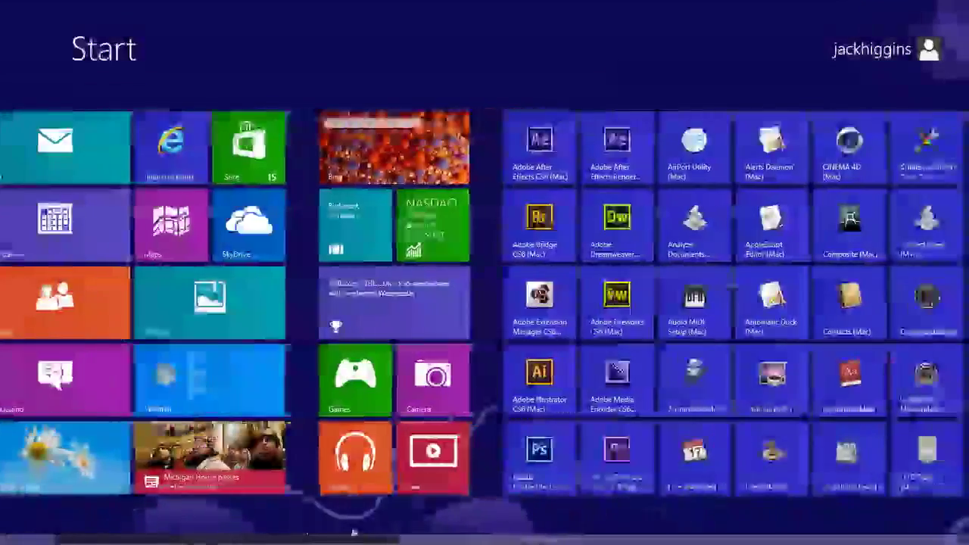
{"action": "scroll", "coordinate": [481, 528], "scroll_direction": "down", "scroll_amount": 10}
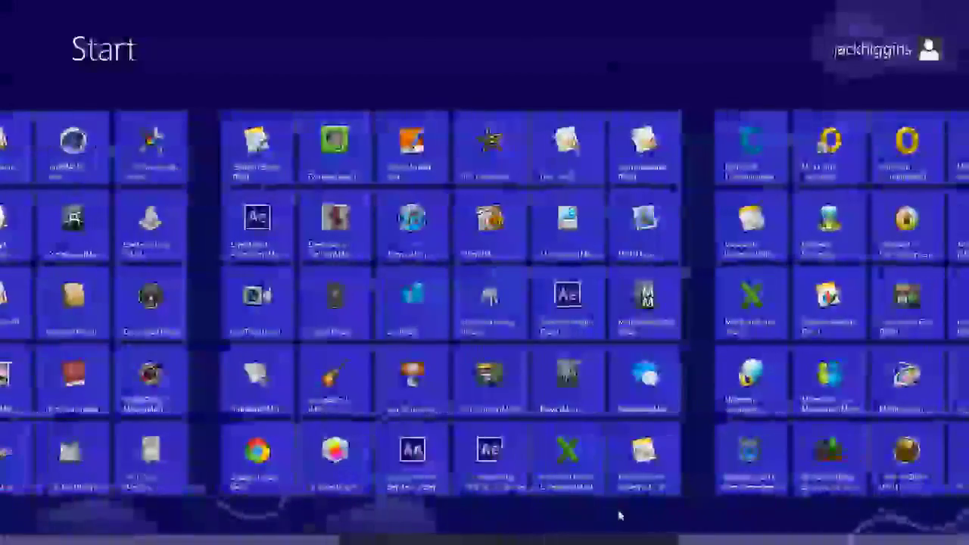
{"action": "scroll", "coordinate": [813, 493], "scroll_direction": "down", "scroll_amount": 2}
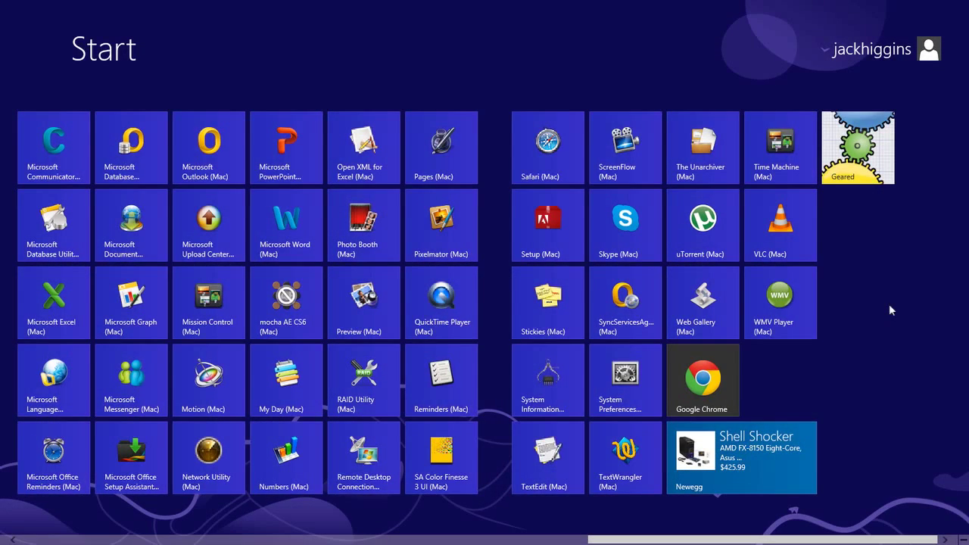
{"action": "left_click_drag", "start_coordinate": [773, 540], "coordinate": [210, 539]}
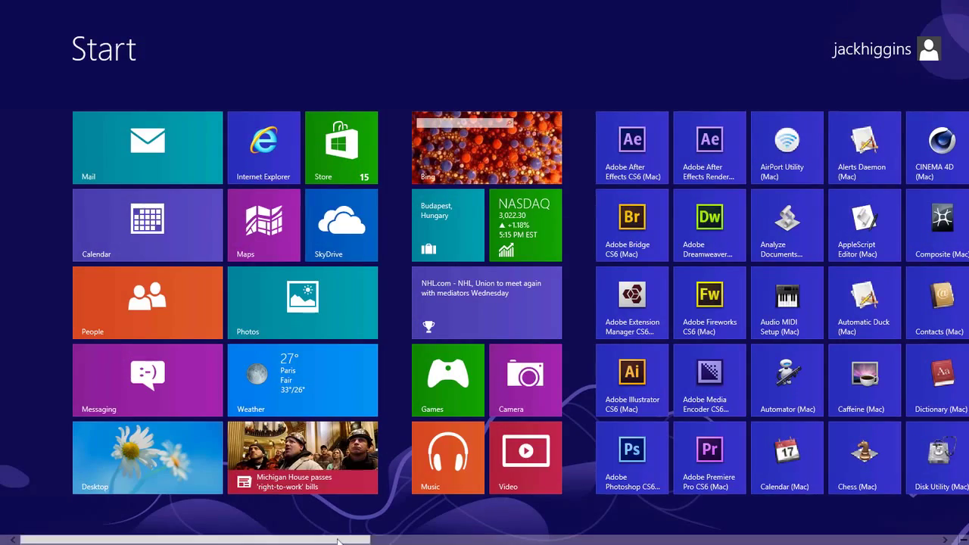
{"action": "scroll", "coordinate": [337, 541], "scroll_direction": "down", "scroll_amount": 5}
{"action": "scroll", "coordinate": [485, 303], "scroll_direction": "down", "scroll_amount": 5}
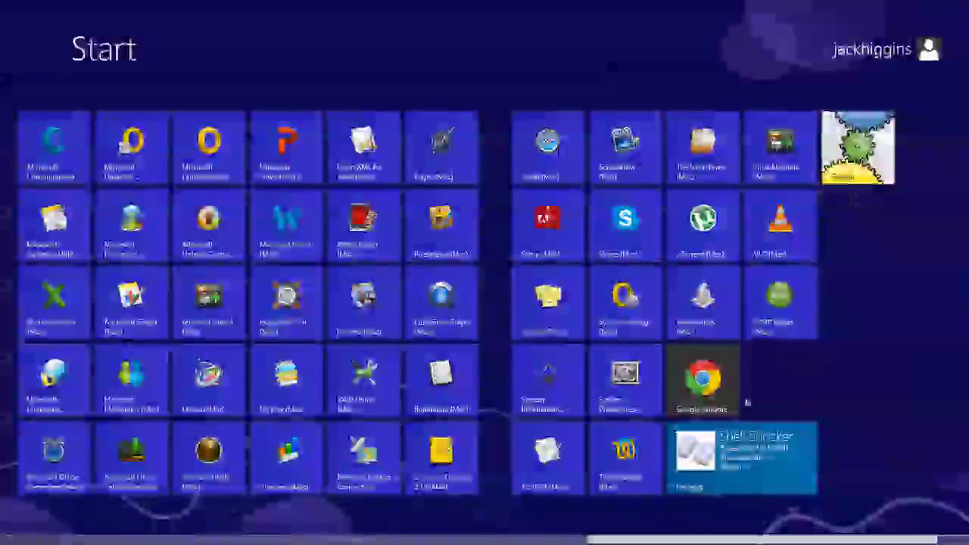
Step: Open the Newegg app, look over its daily deals and categories, and return to the Start screen
{"action": "left_click", "coordinate": [742, 458]}
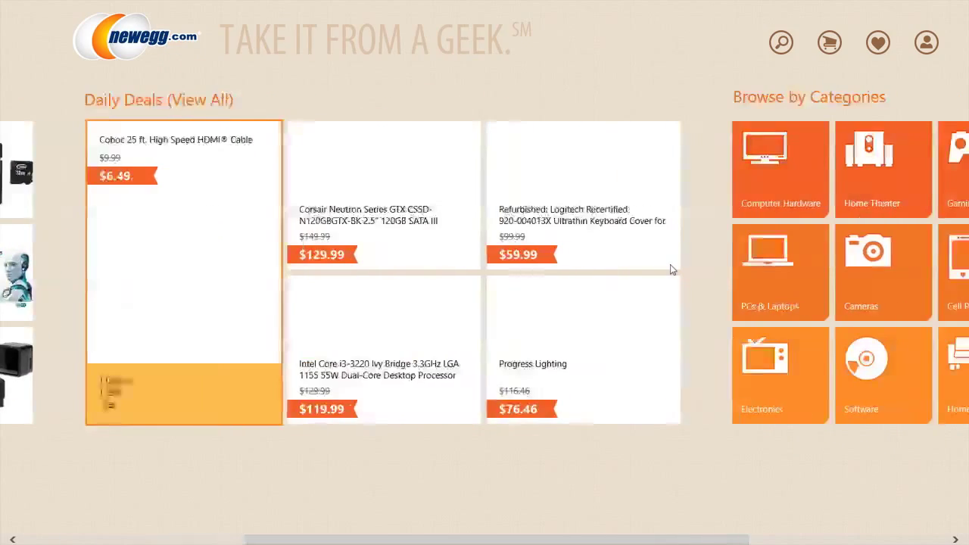
{"action": "scroll", "coordinate": [670, 264], "scroll_direction": "down", "scroll_amount": 2}
{"action": "scroll", "coordinate": [670, 264], "scroll_direction": "up", "scroll_amount": 3}
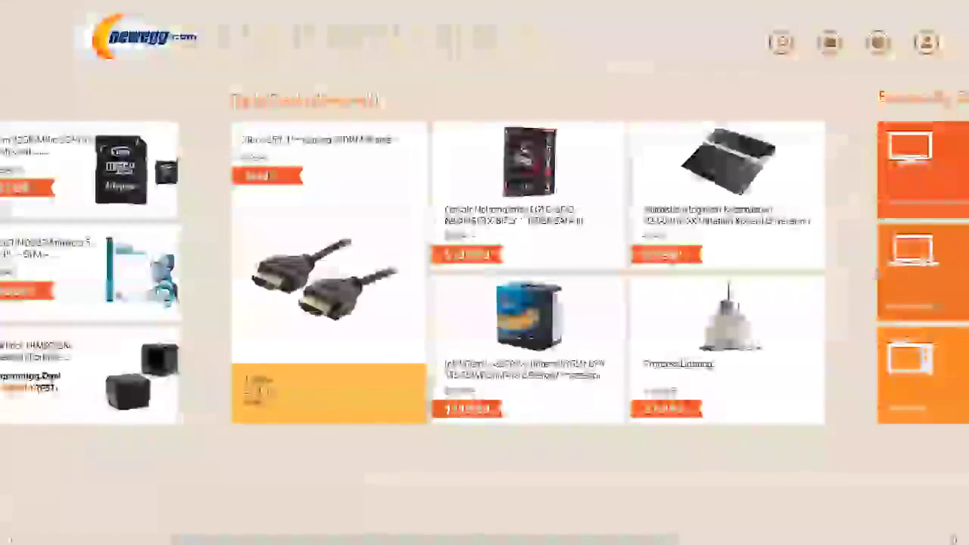
{"action": "key", "text": "super"}
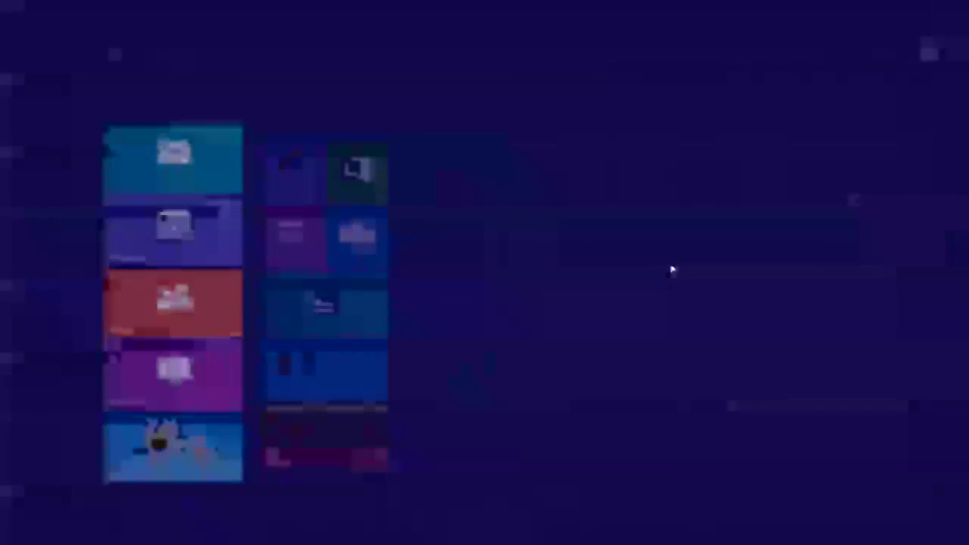
Step: Find Google Chrome among the Start screen apps, launch it, and close its window to reveal the desktop
{"action": "scroll", "coordinate": [672, 269], "scroll_direction": "down", "scroll_amount": 5}
{"action": "scroll", "coordinate": [680, 273], "scroll_direction": "down", "scroll_amount": 6}
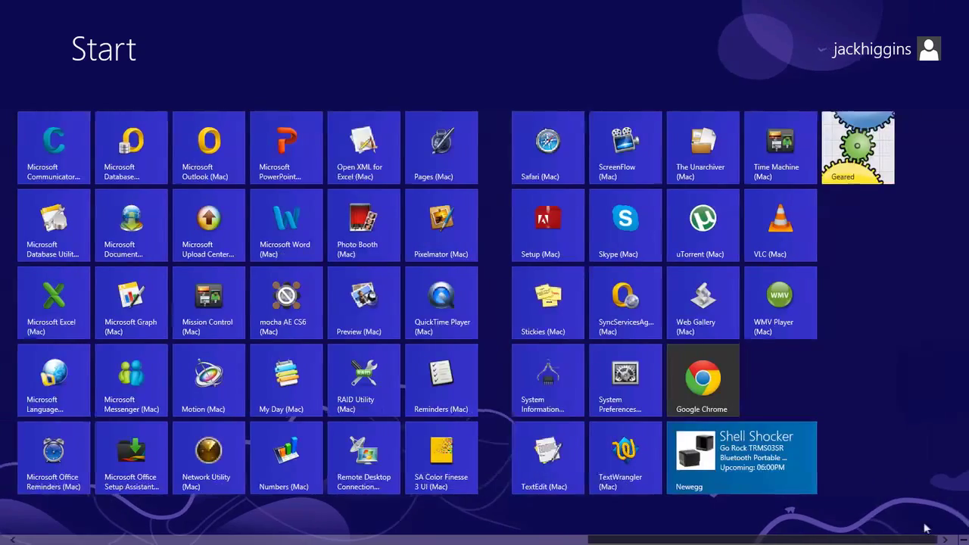
{"action": "scroll", "coordinate": [745, 532], "scroll_direction": "up", "scroll_amount": 3}
{"action": "scroll", "coordinate": [744, 532], "scroll_direction": "up", "scroll_amount": 10}
{"action": "scroll", "coordinate": [833, 523], "scroll_direction": "down", "scroll_amount": 8}
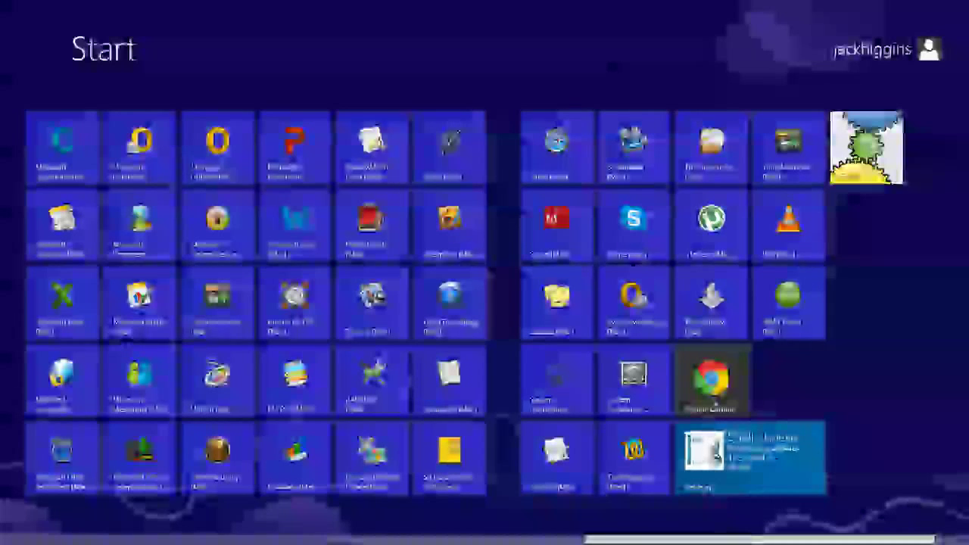
{"action": "left_click", "coordinate": [713, 391]}
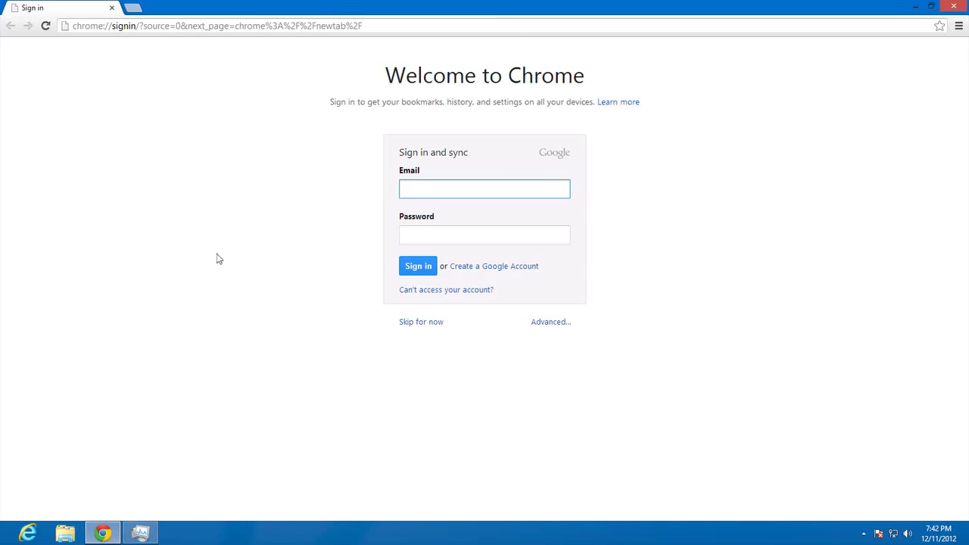
{"action": "key", "text": "alt+F4"}
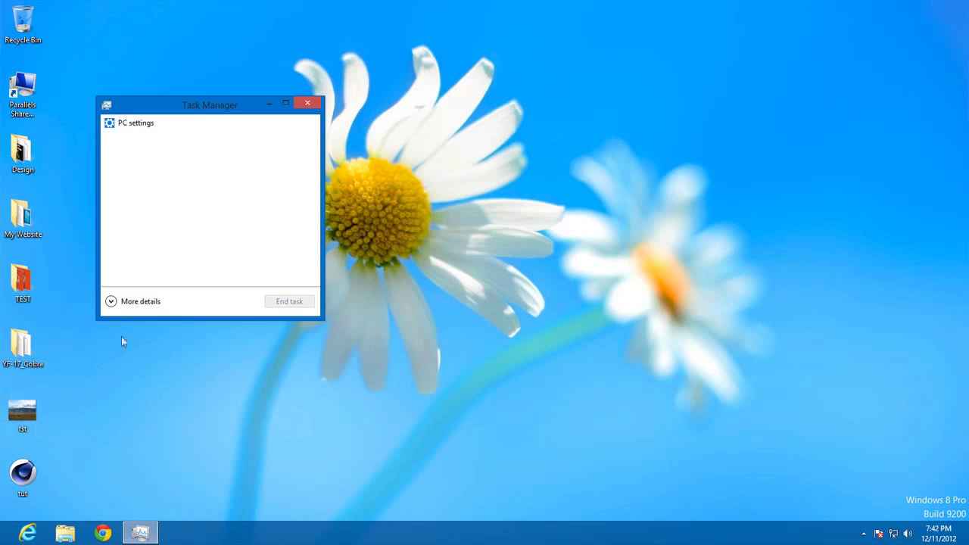
Step: Close the Task Manager window and reopen Task Manager from the security options screen
{"action": "left_click_drag", "start_coordinate": [259, 107], "coordinate": [331, 119]}
{"action": "left_click", "coordinate": [383, 115]}
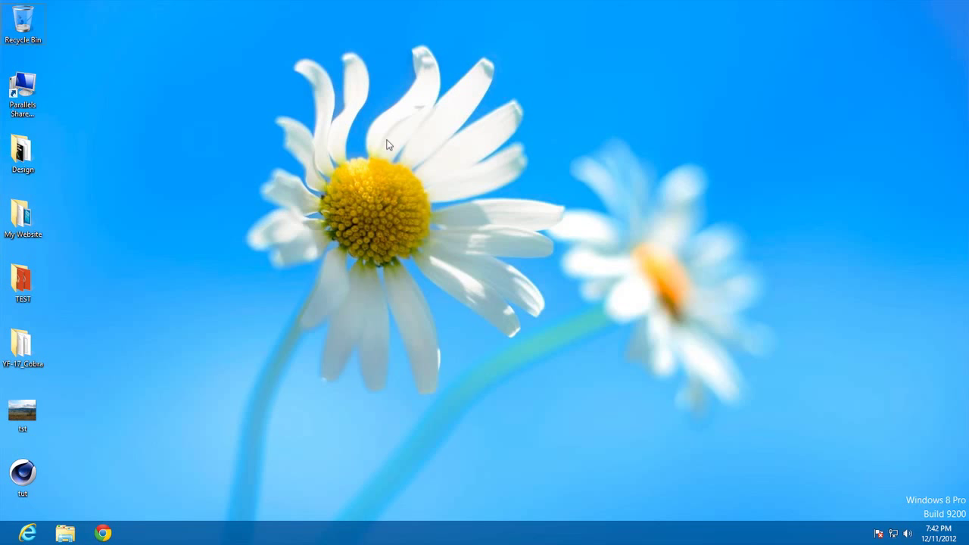
{"action": "key", "text": "ctrl+alt+Delete"}
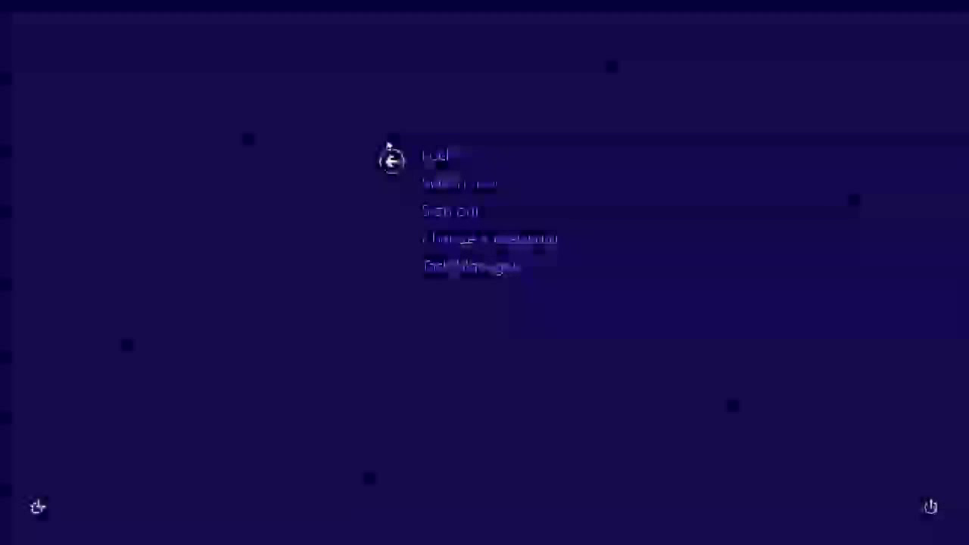
{"action": "left_click", "coordinate": [458, 269]}
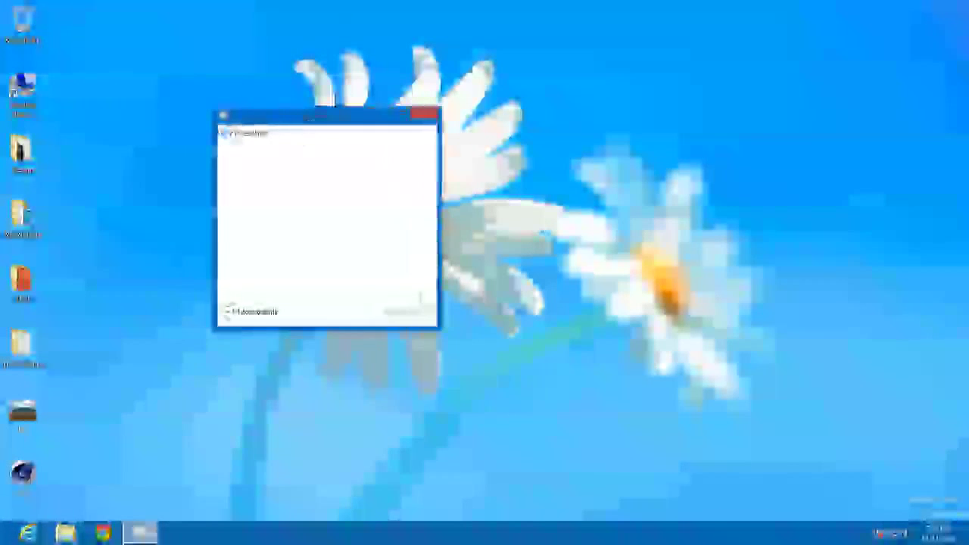
Step: Examine the detailed Task Manager pages, from processes and performance to startup, users and services, then go back to the compact view
{"action": "left_click", "coordinate": [231, 312]}
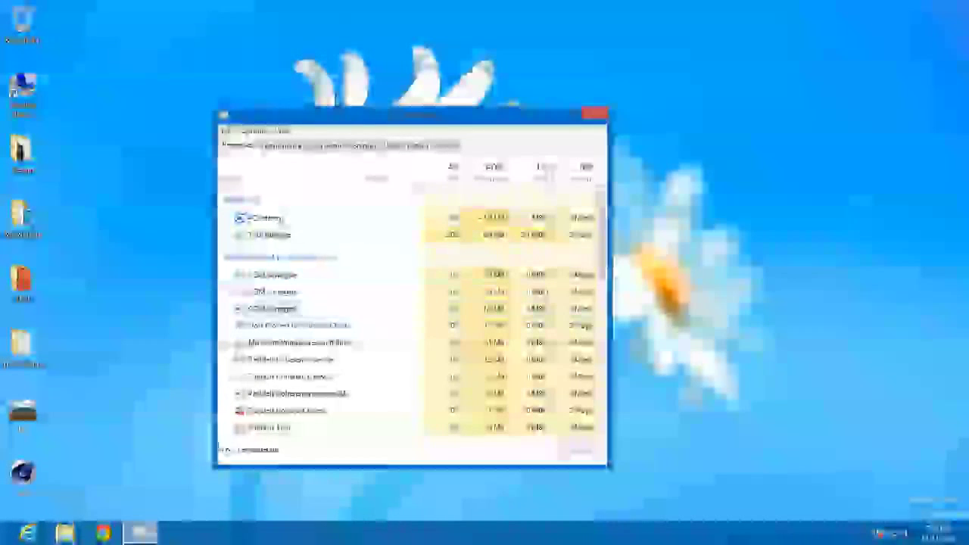
{"action": "left_click", "coordinate": [258, 450]}
{"action": "left_click", "coordinate": [244, 310]}
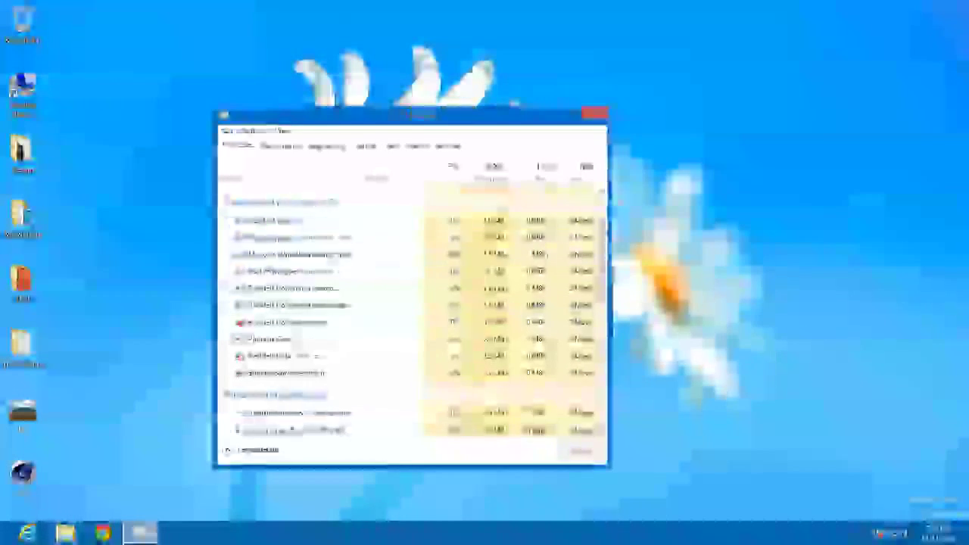
{"action": "scroll", "coordinate": [295, 212], "scroll_direction": "down", "scroll_amount": 4}
{"action": "left_click", "coordinate": [281, 147]}
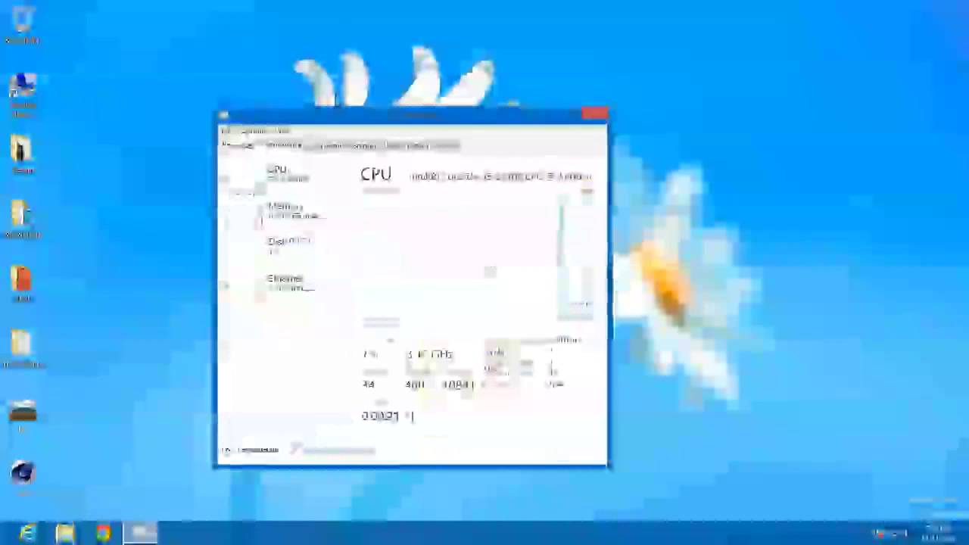
{"action": "left_click", "coordinate": [328, 147]}
{"action": "left_click", "coordinate": [365, 146]}
{"action": "left_click", "coordinate": [393, 146]}
{"action": "left_click", "coordinate": [447, 146]}
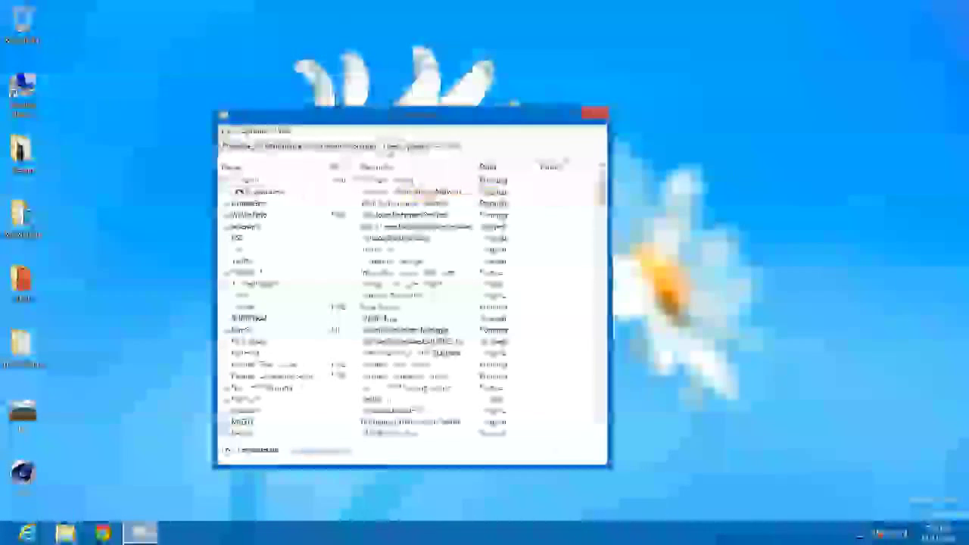
{"action": "left_click", "coordinate": [239, 146]}
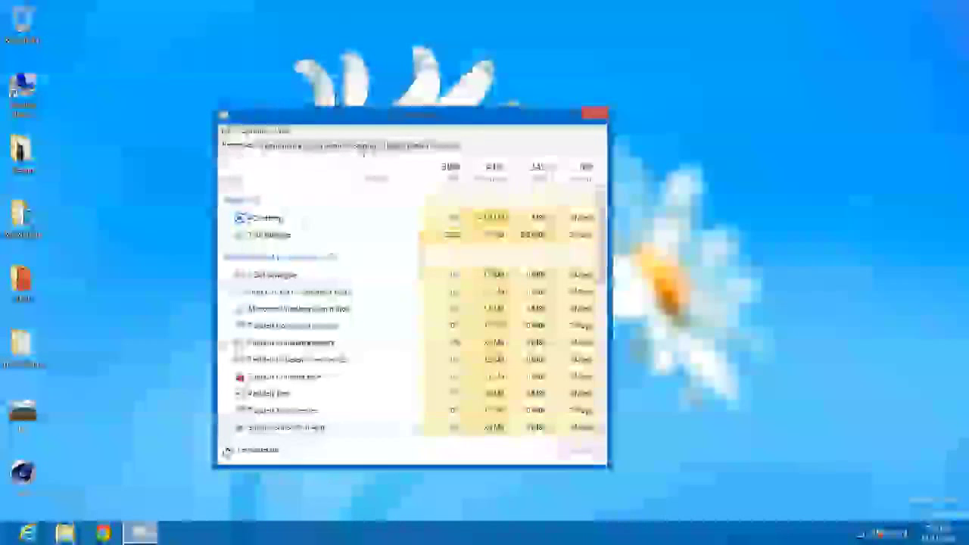
{"action": "left_click", "coordinate": [256, 450]}
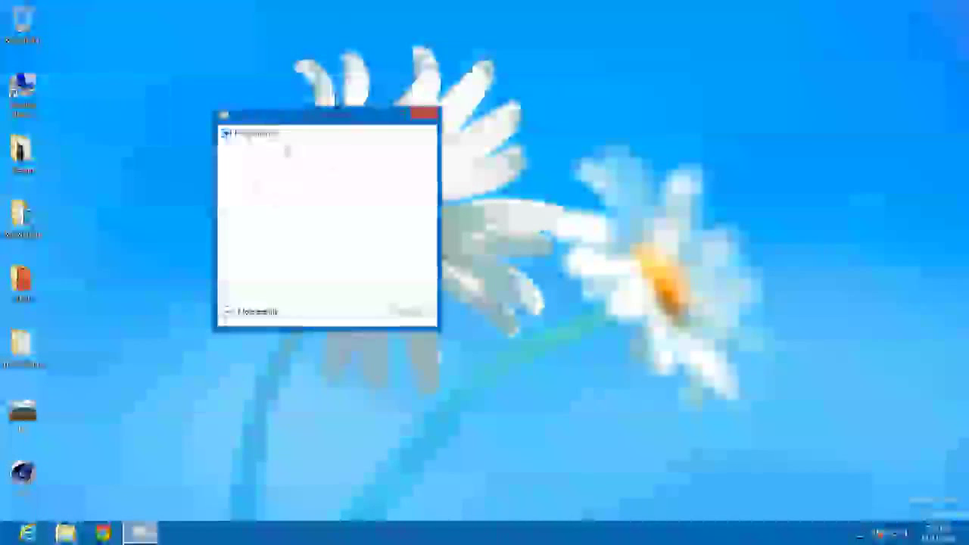
Step: Switch to PC settings from the Task Manager app list and return to the desktop
{"action": "left_click", "coordinate": [245, 138]}
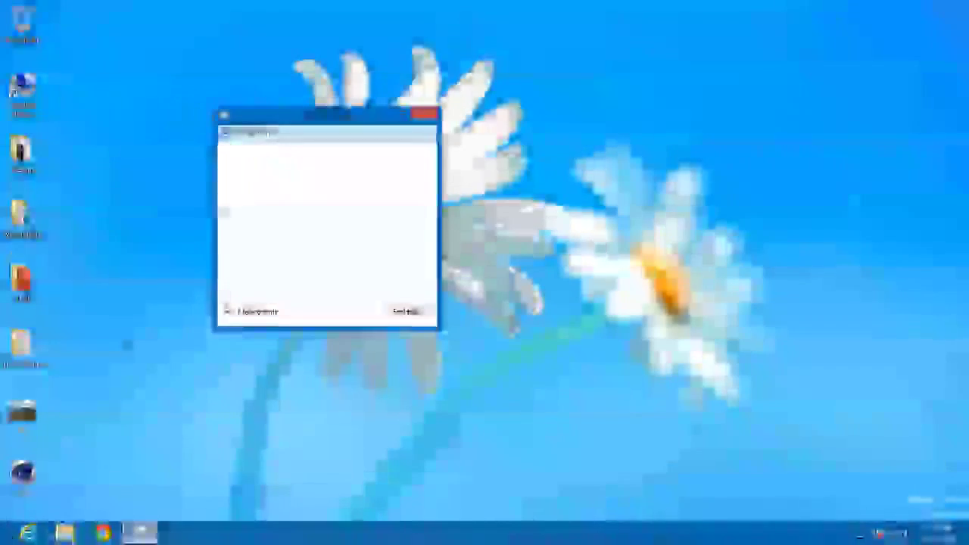
{"action": "double_click", "coordinate": [259, 140]}
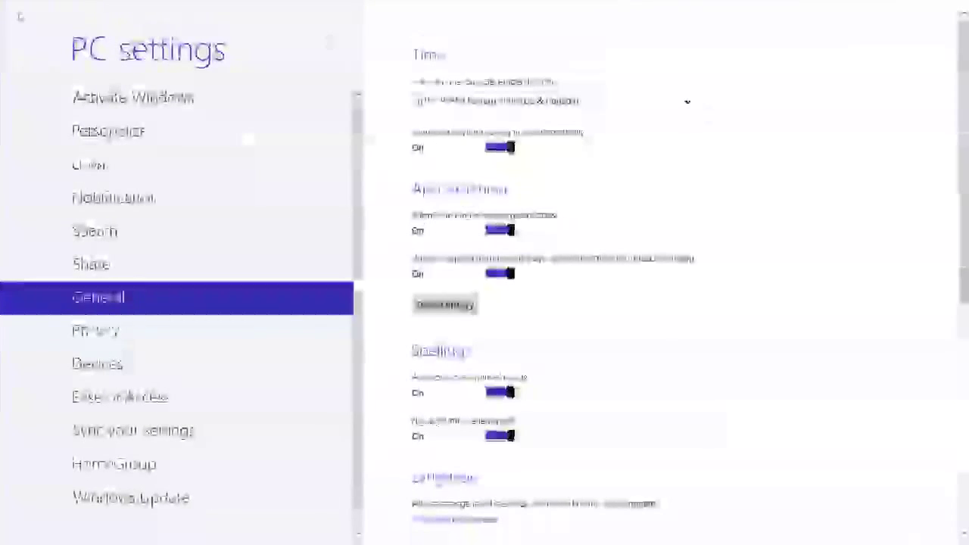
{"action": "mouse_move", "coordinate": [2, 3]}
{"action": "left_click", "coordinate": [22, 15]}
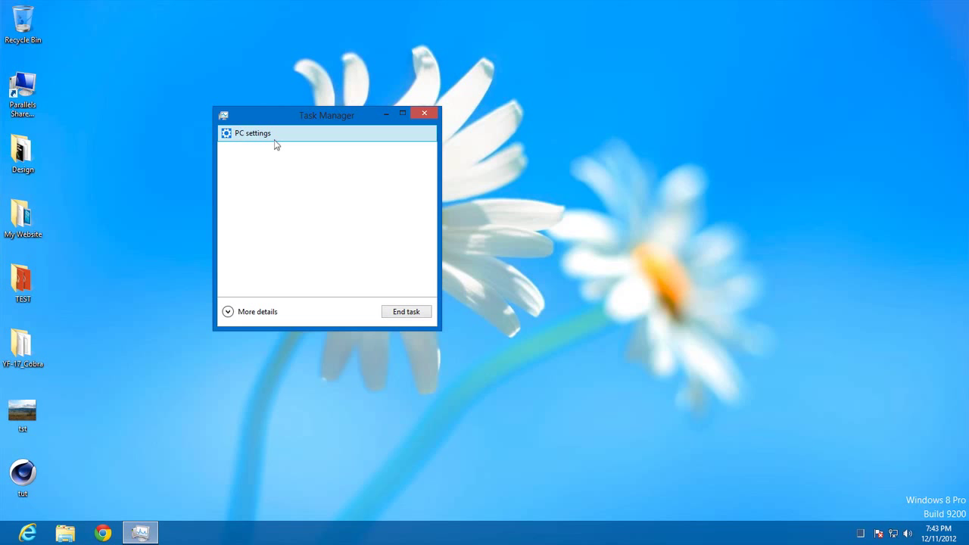
Step: End the PC settings task and close Task Manager
{"action": "left_click", "coordinate": [407, 312]}
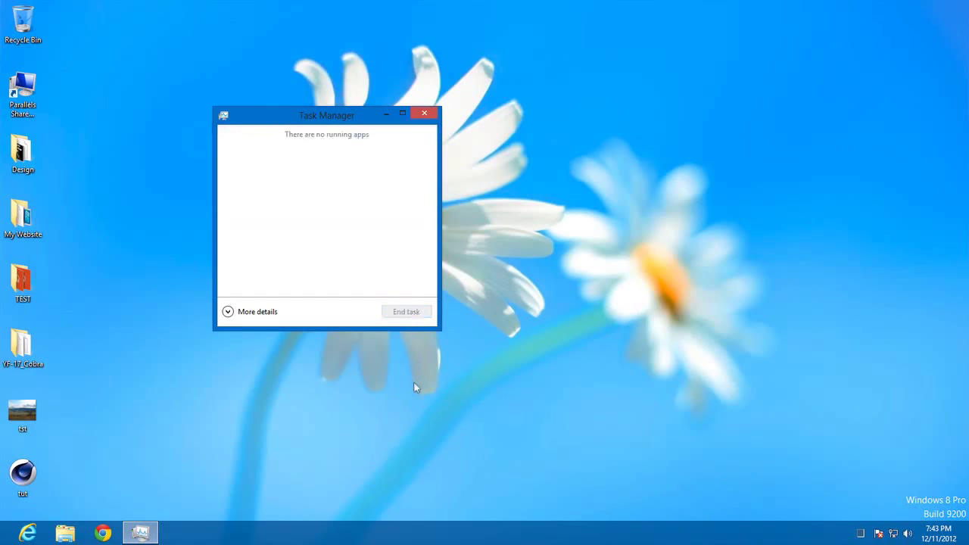
{"action": "left_click", "coordinate": [421, 115]}
Step: Launch the Geared game from the last group of Start screen tiles and open its puzzle selection
{"action": "left_click", "coordinate": [15, 534]}
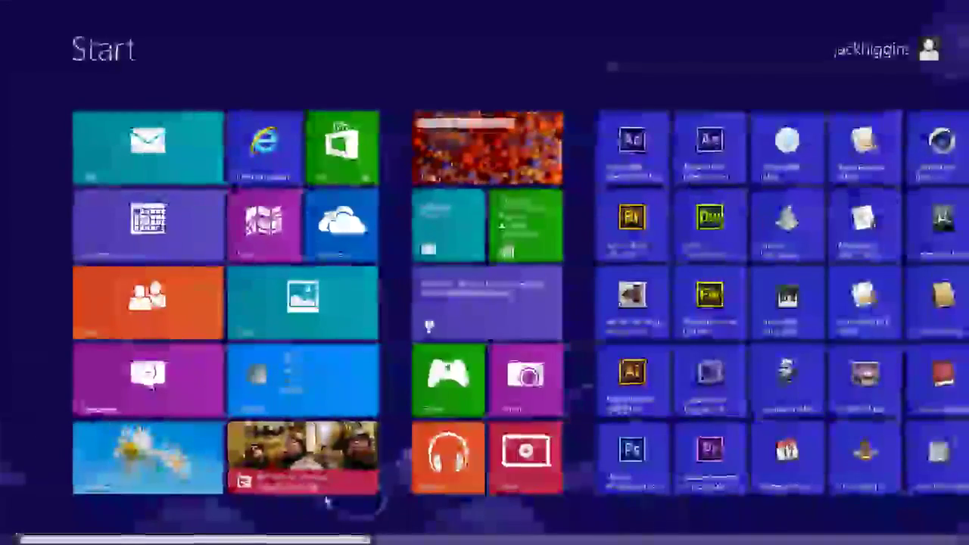
{"action": "scroll", "coordinate": [318, 462], "scroll_direction": "down", "scroll_amount": 3}
{"action": "scroll", "coordinate": [318, 462], "scroll_direction": "up", "scroll_amount": 3}
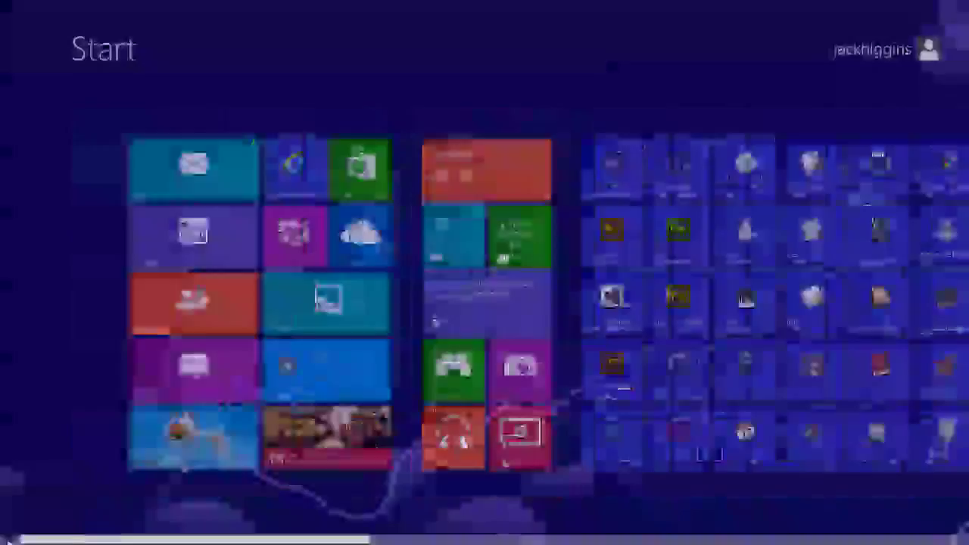
{"action": "left_click", "coordinate": [23, 530]}
{"action": "left_click", "coordinate": [23, 534]}
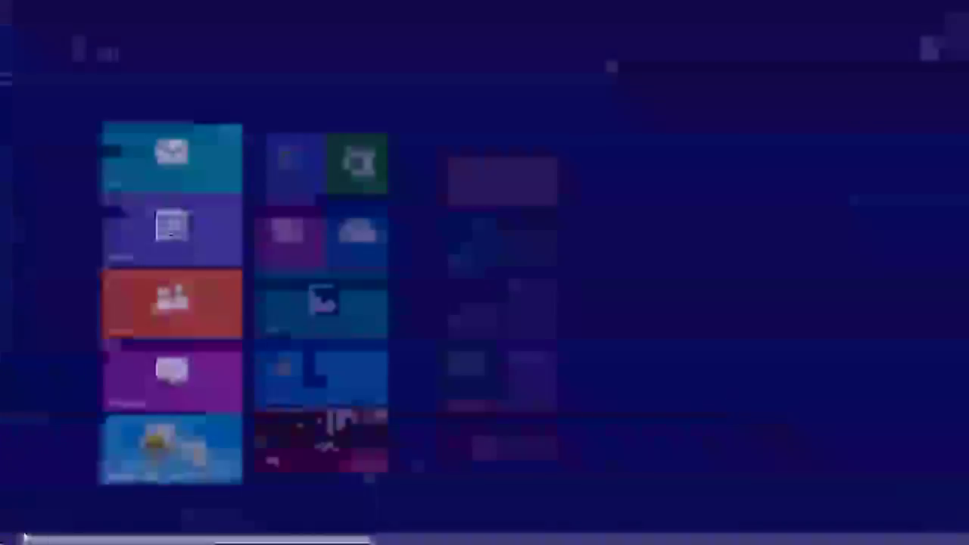
{"action": "left_click_drag", "start_coordinate": [212, 538], "coordinate": [783, 517]}
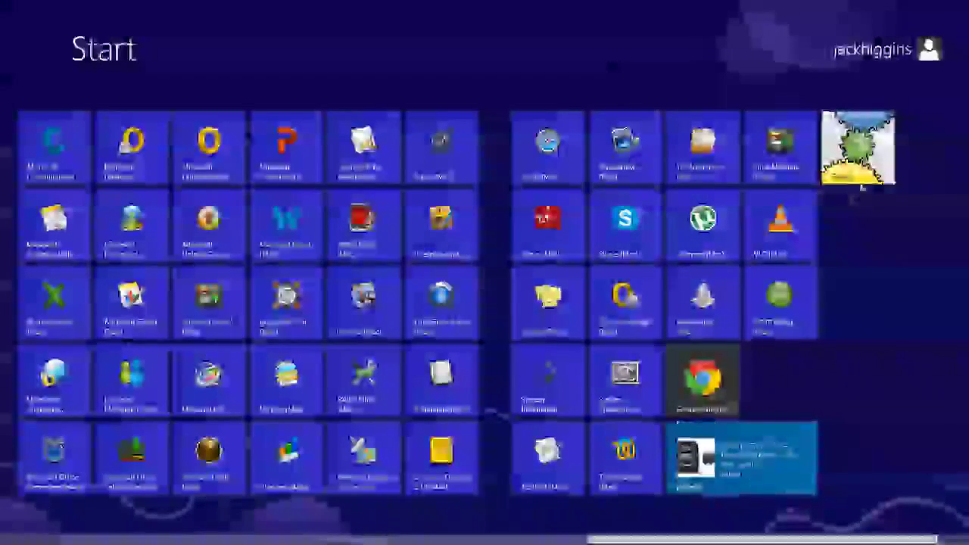
{"action": "left_click", "coordinate": [862, 180]}
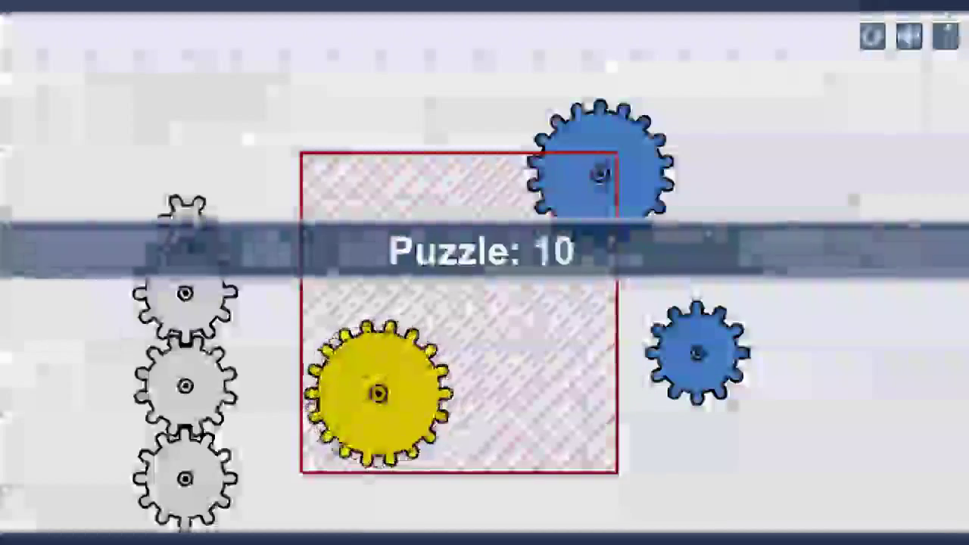
{"action": "left_click", "coordinate": [946, 34]}
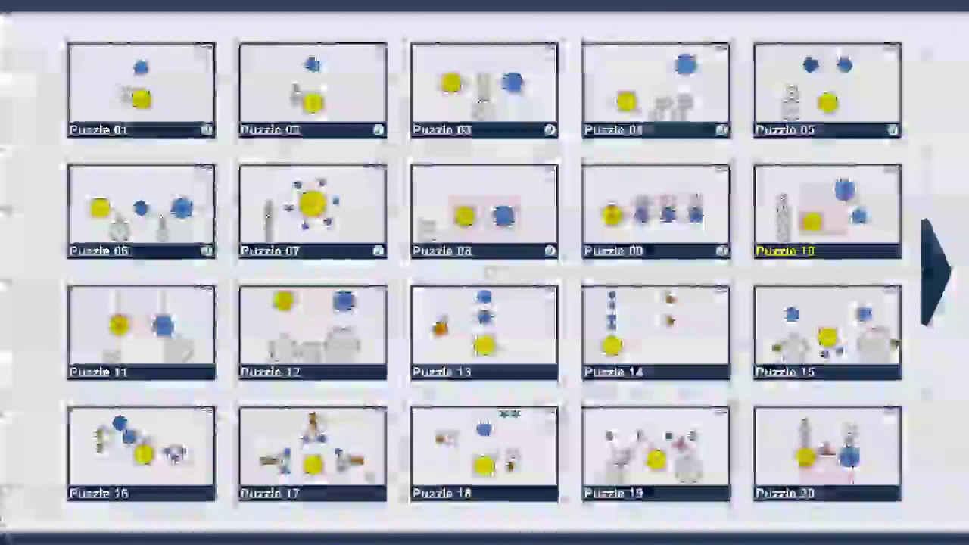
Step: Leave the Geared game for the Start screen and open Google Chrome on the desktop
{"action": "mouse_move", "coordinate": [2, 542]}
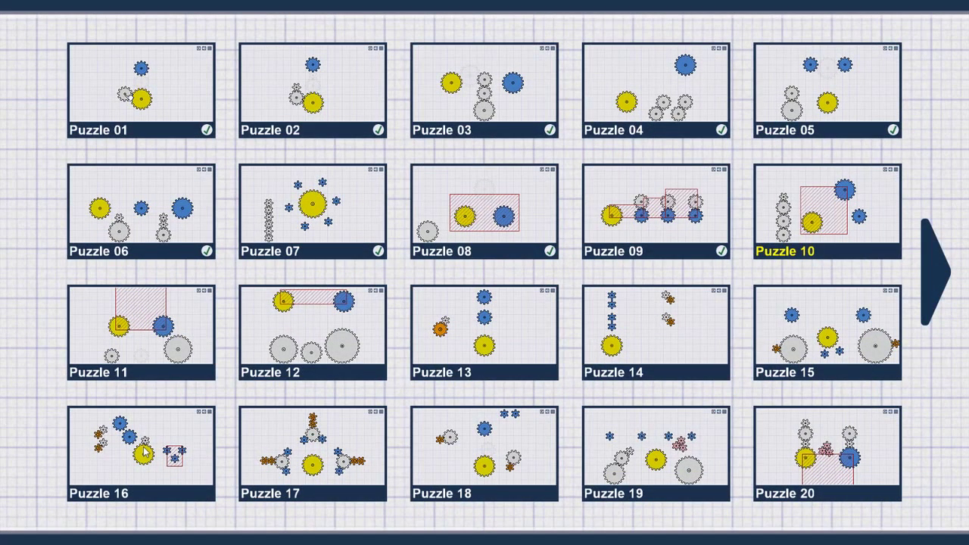
{"action": "left_click", "coordinate": [4, 539]}
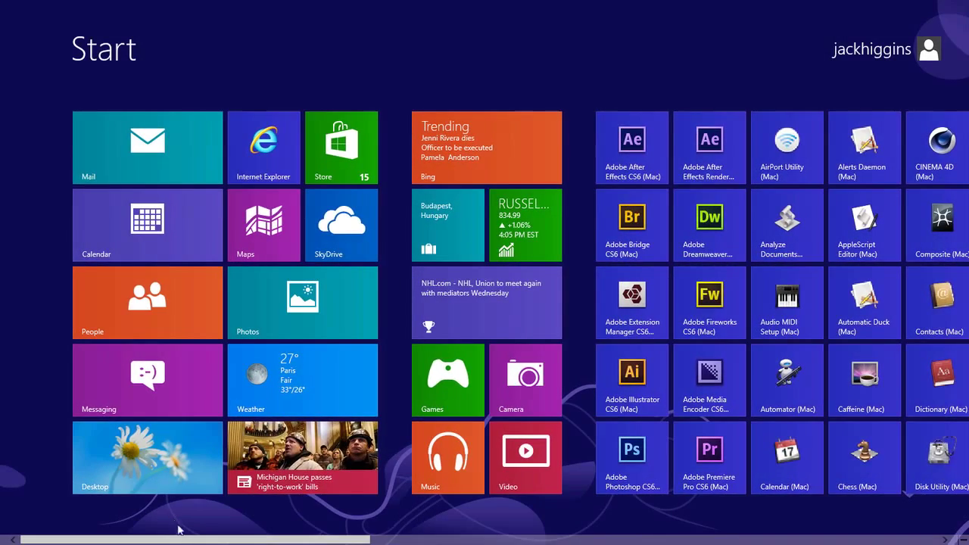
{"action": "scroll", "coordinate": [174, 524], "scroll_direction": "down", "scroll_amount": 10}
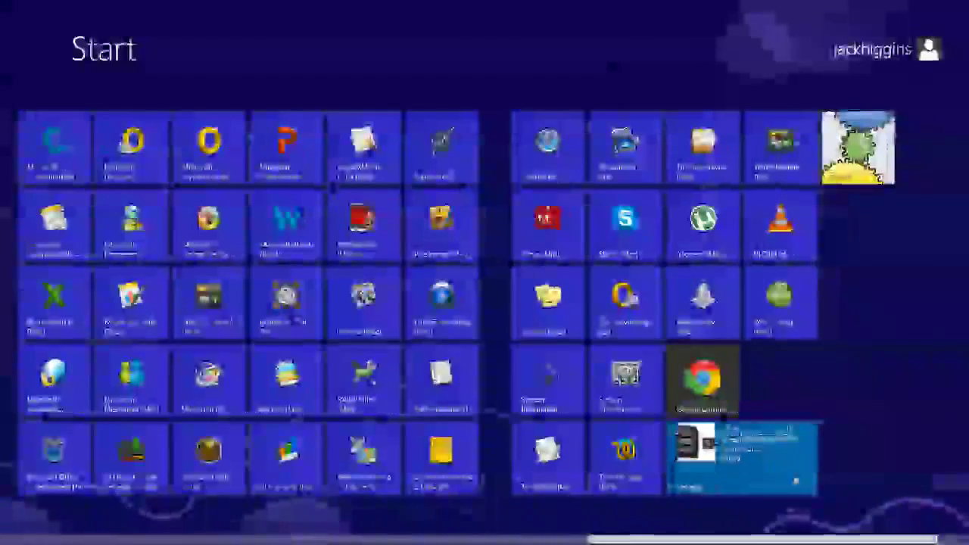
{"action": "left_click", "coordinate": [703, 381]}
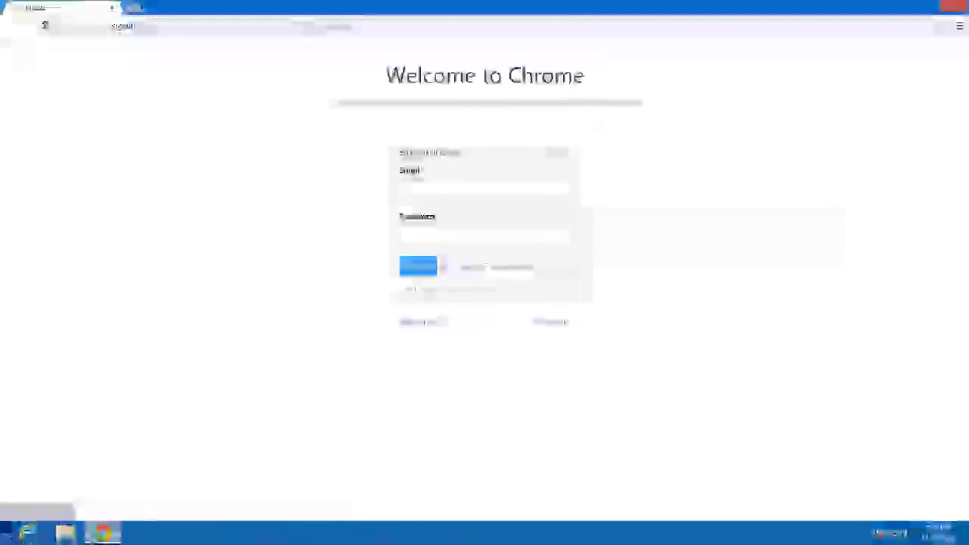
Step: Launch the Games app and the Video app from the Start screen, and return to the desktop
{"action": "left_click", "coordinate": [4, 539]}
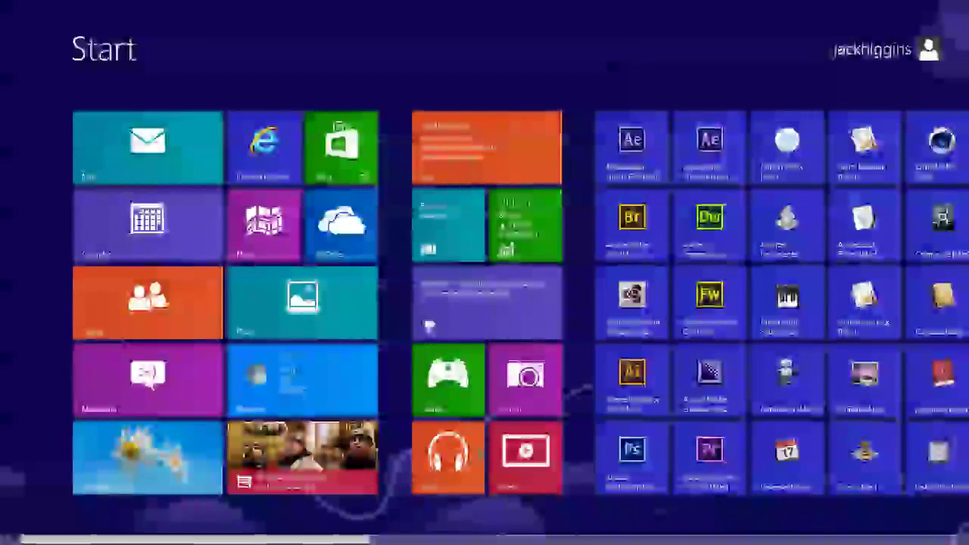
{"action": "left_click", "coordinate": [448, 378]}
{"action": "left_click", "coordinate": [18, 536]}
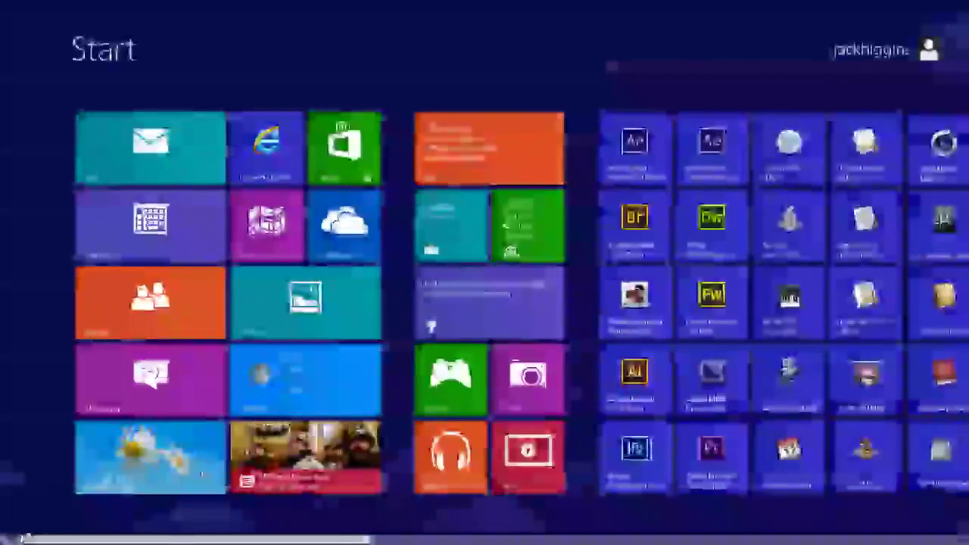
{"action": "left_click", "coordinate": [529, 453]}
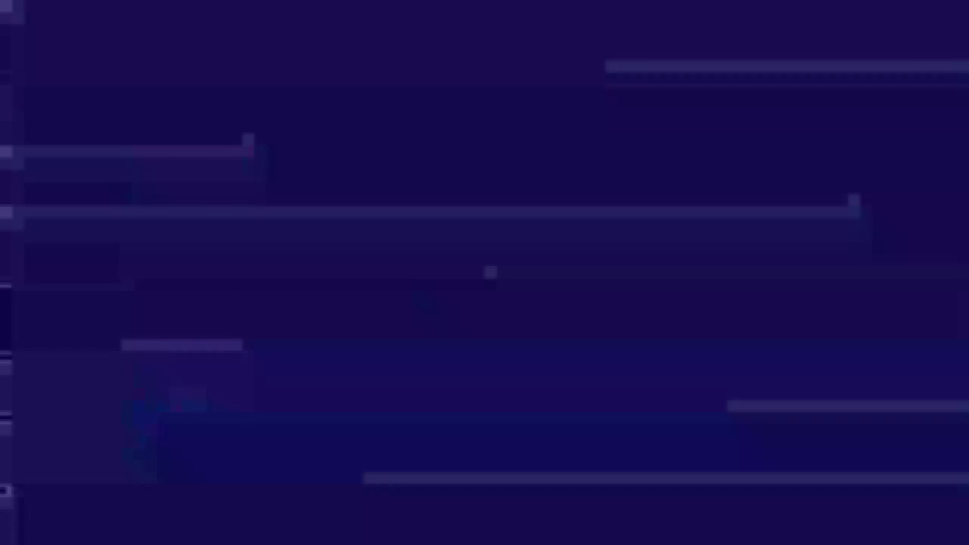
{"action": "key", "text": "super"}
{"action": "left_click", "coordinate": [147, 475]}
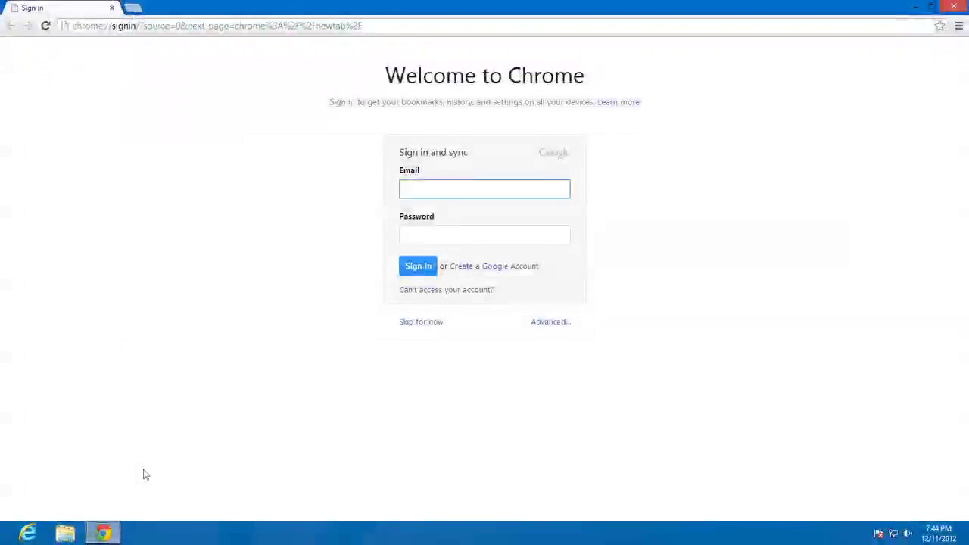
Step: Open Task Manager from the security options screen and minimize the Chrome window behind it
{"action": "key", "text": "ctrl+alt+Delete"}
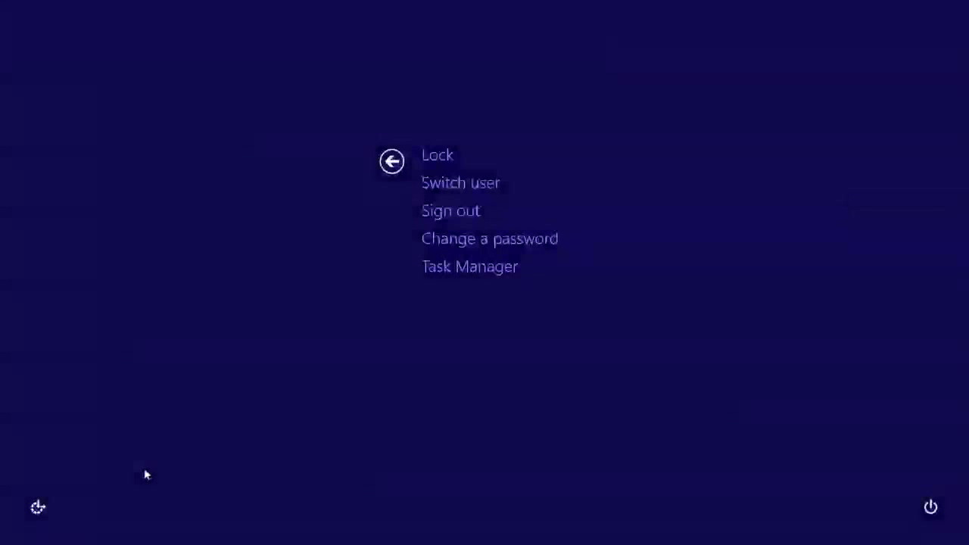
{"action": "left_click", "coordinate": [432, 269]}
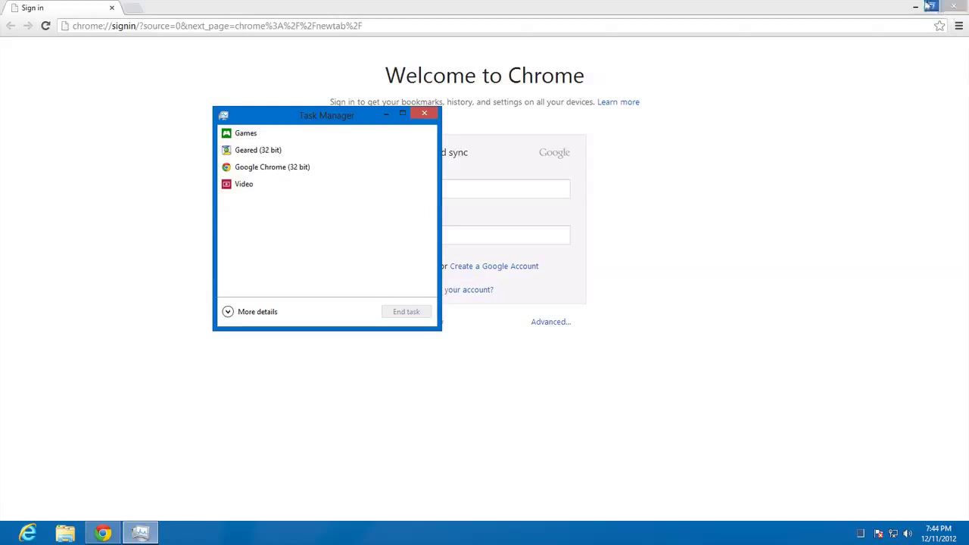
{"action": "left_click", "coordinate": [916, 6]}
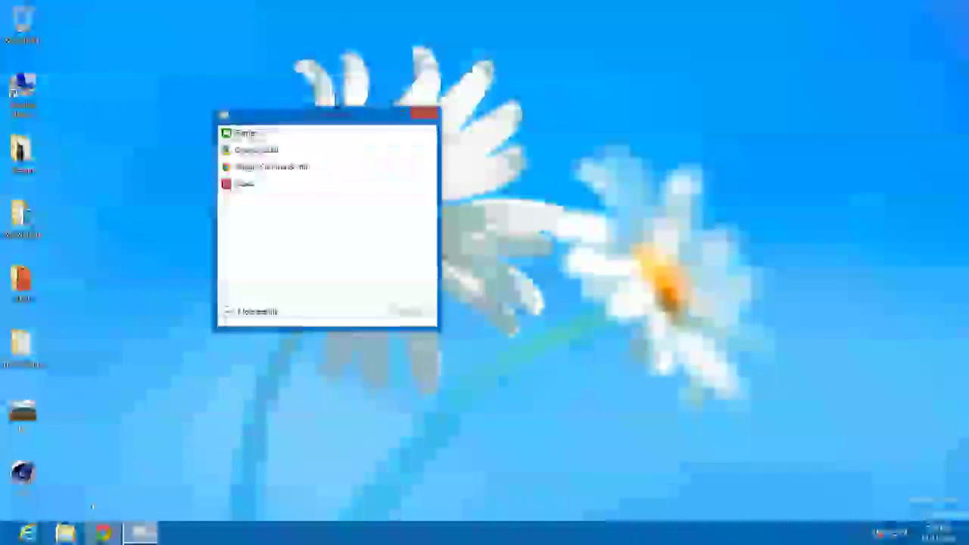
Step: Go to the Start screen and reveal the full switcher list of running apps
{"action": "left_click", "coordinate": [6, 534]}
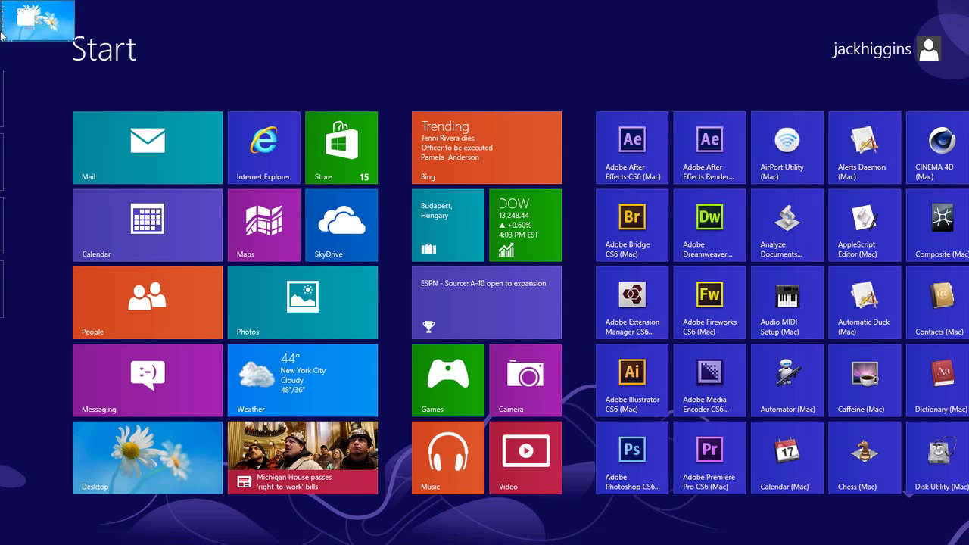
{"action": "mouse_move", "coordinate": [3, 84]}
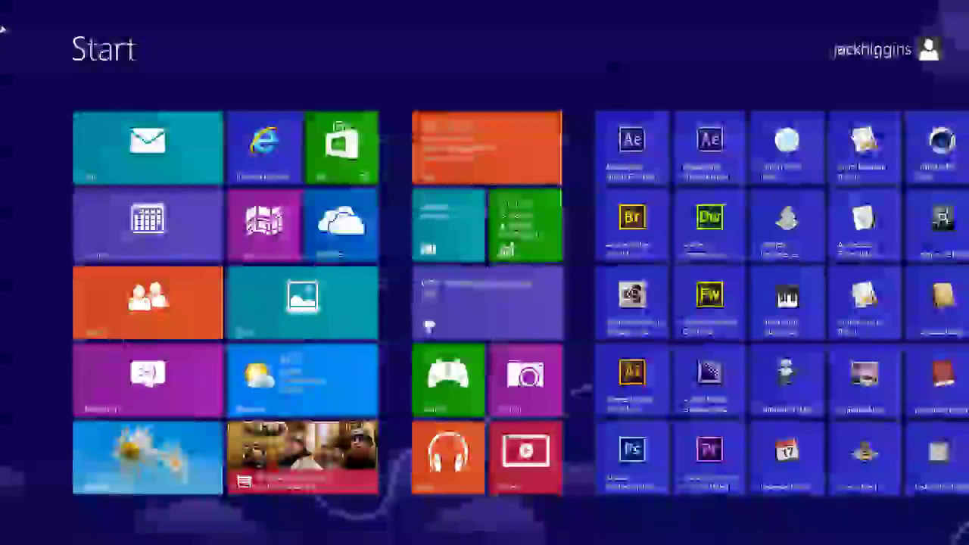
{"action": "mouse_move", "coordinate": [2, 2]}
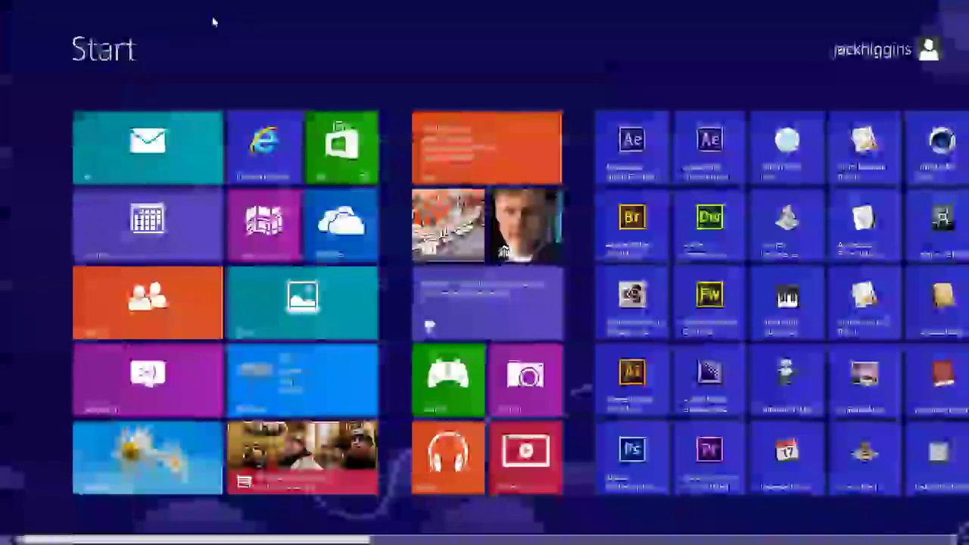
{"action": "mouse_move", "coordinate": [2, 9]}
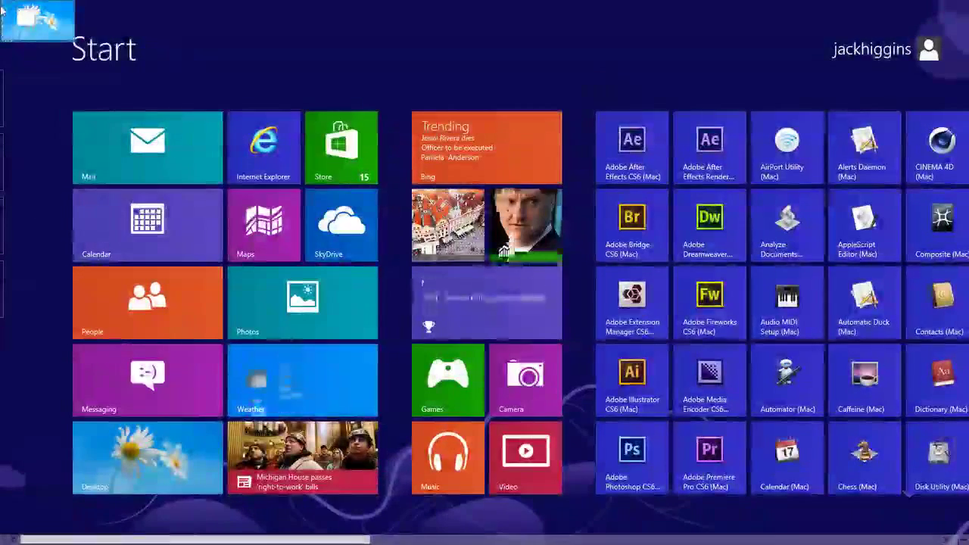
{"action": "mouse_move", "coordinate": [2, 102]}
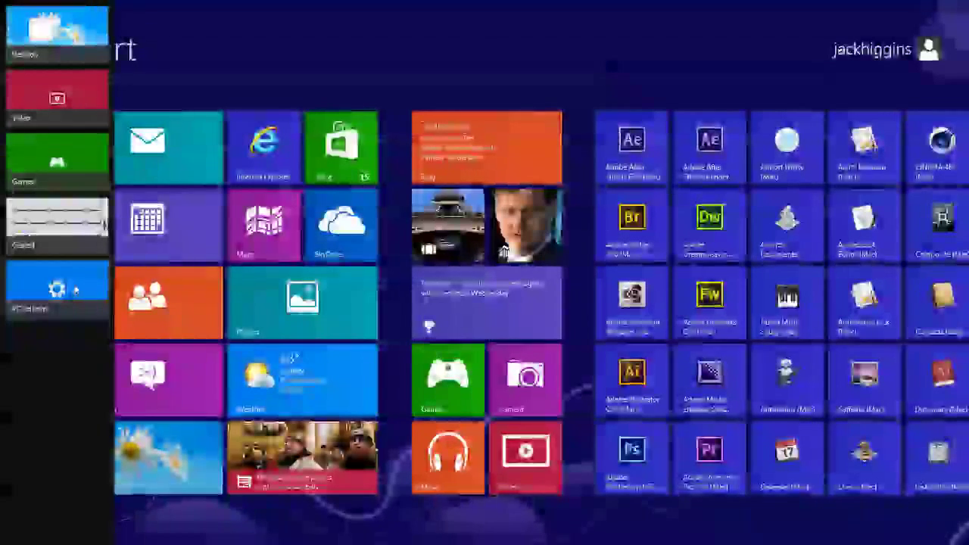
Step: Close PC settings, Geared, Games and Video one after another from the running apps list
{"action": "right_click", "coordinate": [59, 299]}
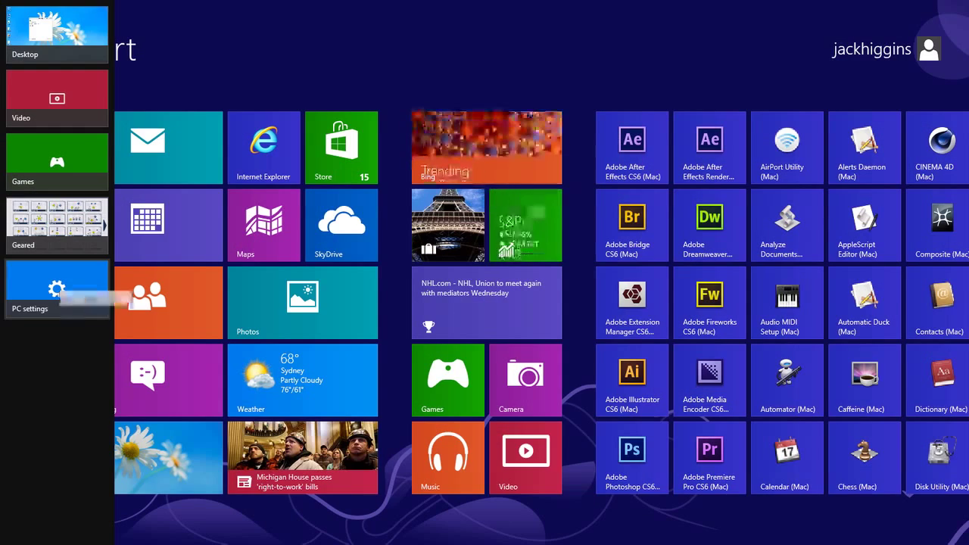
{"action": "right_click", "coordinate": [54, 228]}
{"action": "left_click", "coordinate": [86, 236]}
{"action": "right_click", "coordinate": [78, 185]}
{"action": "left_click", "coordinate": [110, 186]}
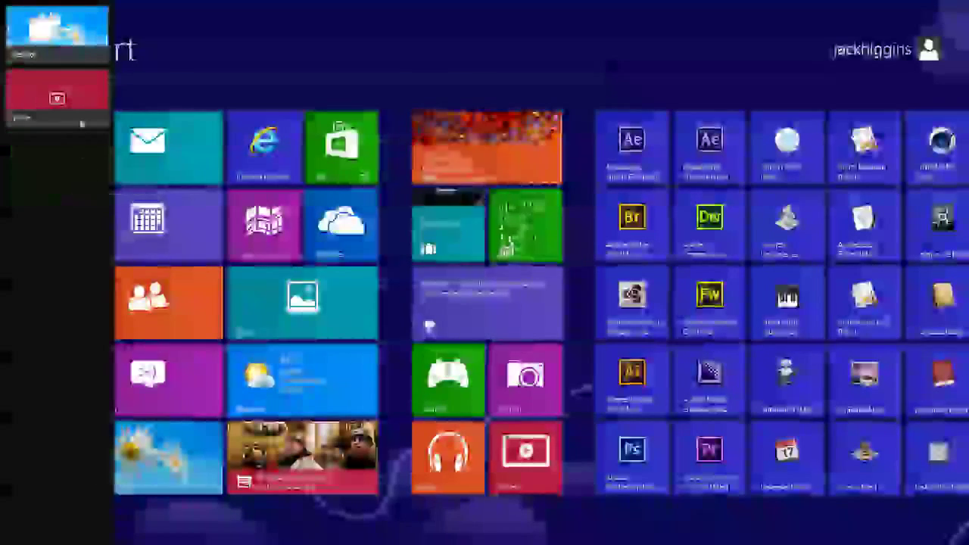
{"action": "right_click", "coordinate": [76, 115]}
{"action": "left_click", "coordinate": [104, 118]}
Step: Close the Desktop entry in the running apps list and reopen the desktop from the Start screen
{"action": "right_click", "coordinate": [82, 54]}
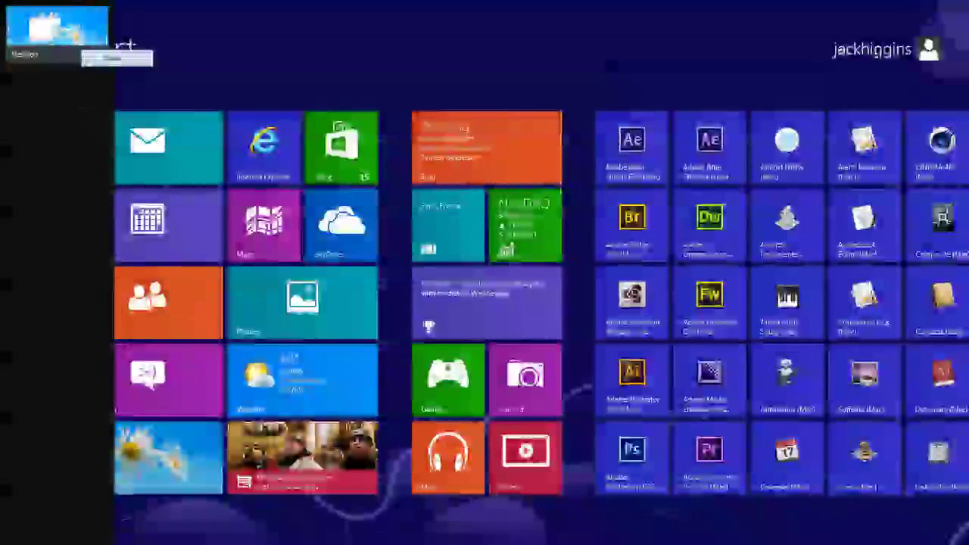
{"action": "left_click", "coordinate": [106, 55]}
{"action": "left_click", "coordinate": [188, 471]}
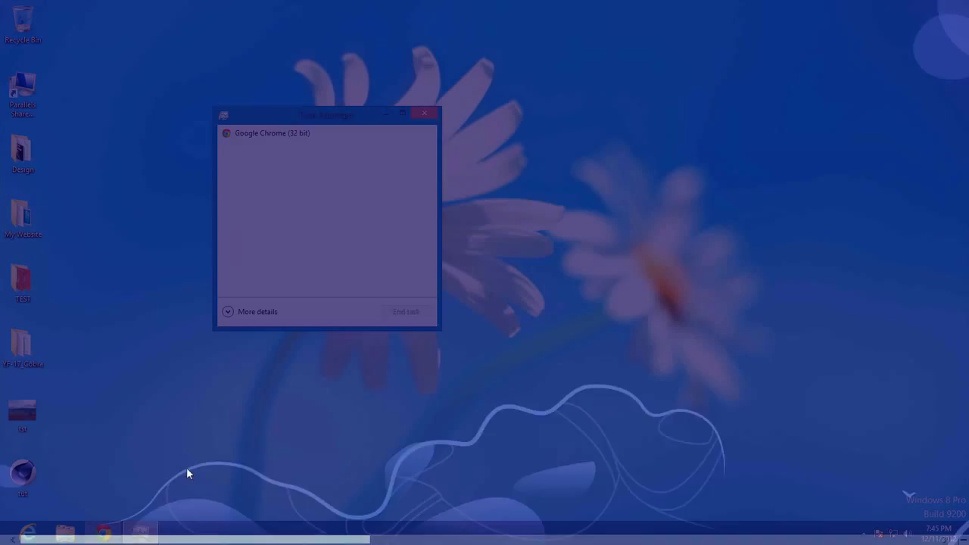